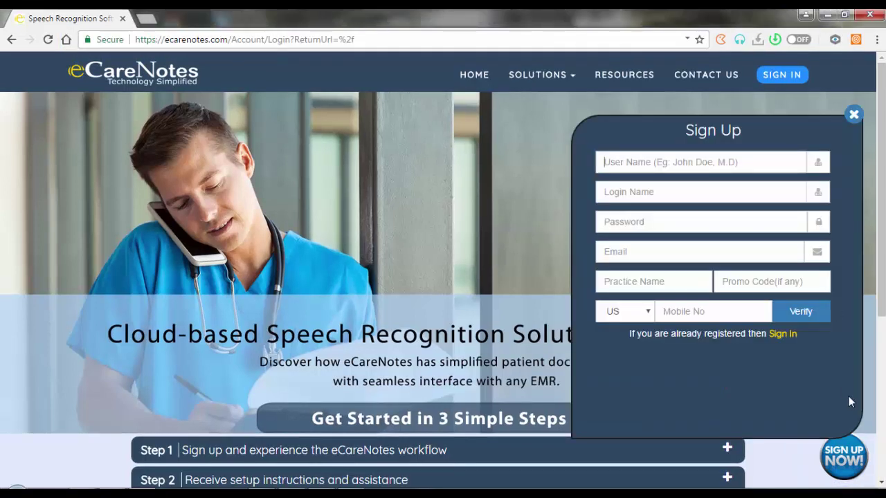
Enter the new user's full name, login name and password in the sign-up form.
text(James M D)
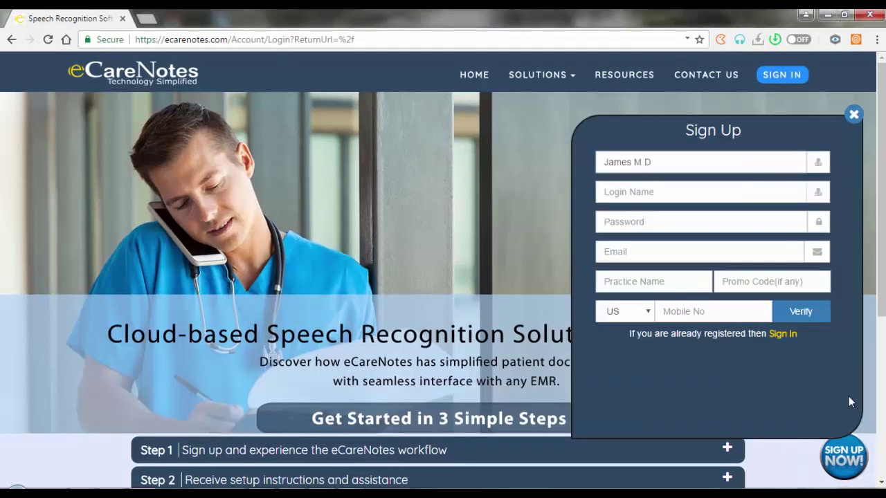
key(Tab)
key(Tab)
text(*****)
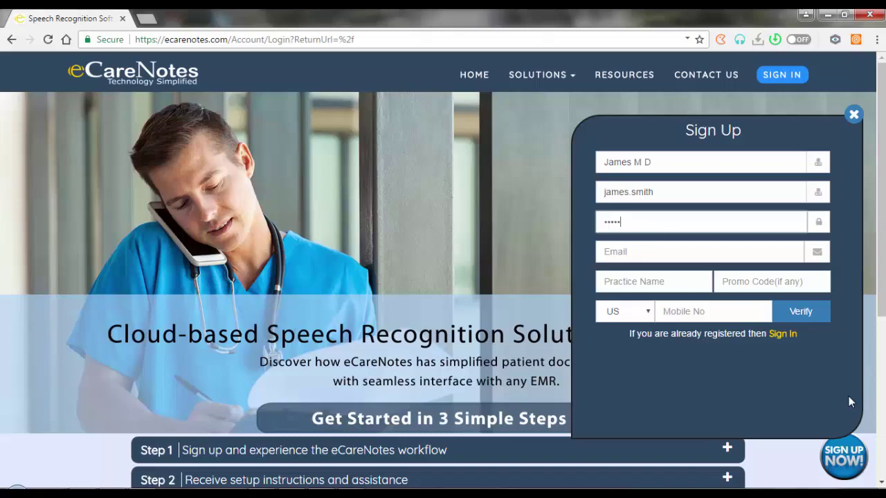
text(***)
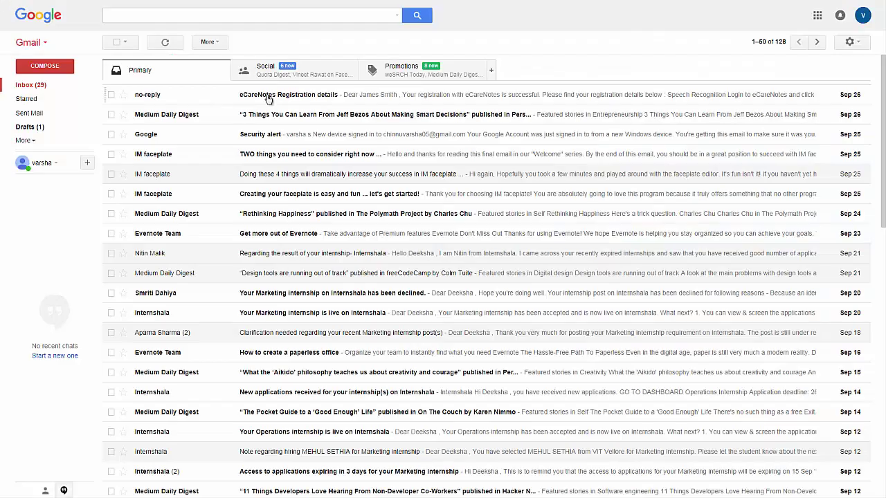
Open the 'eCareNotes Registration details' email, then submit the VoiceNote login.
click(268, 99)
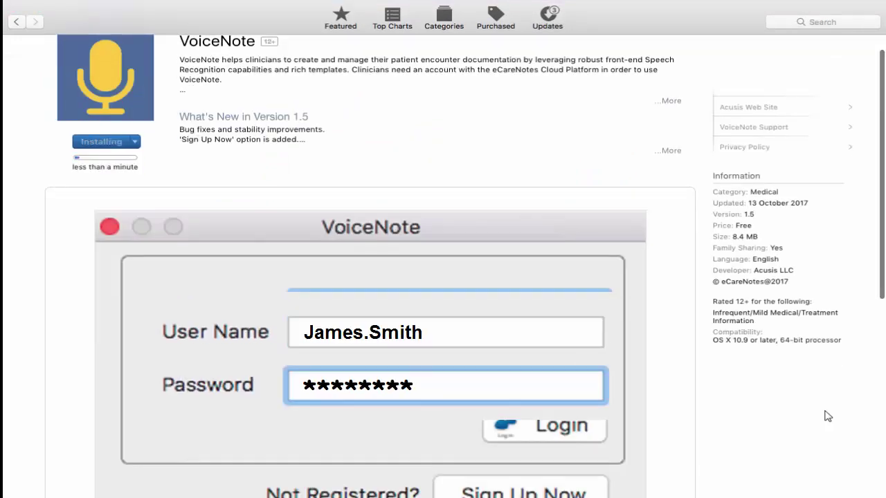
key(Return)
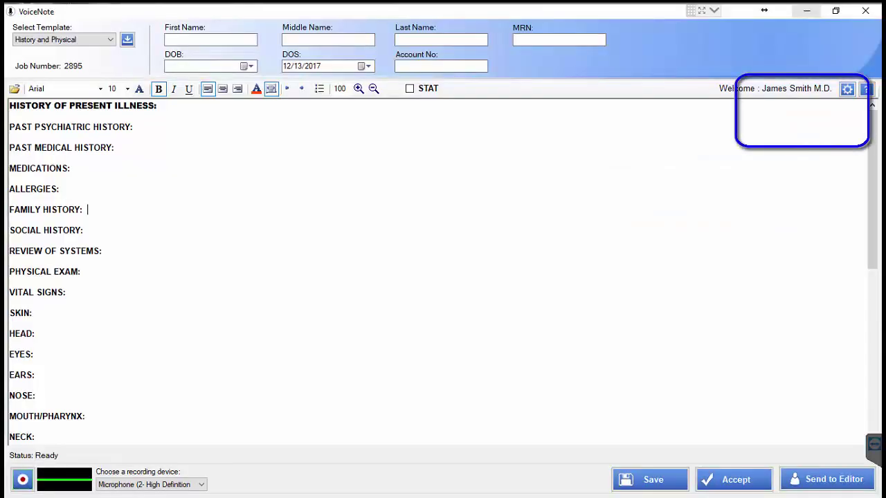
Switch VoiceNote to Remote Mic mode with client name ECARENOTES.
click(847, 88)
click(786, 133)
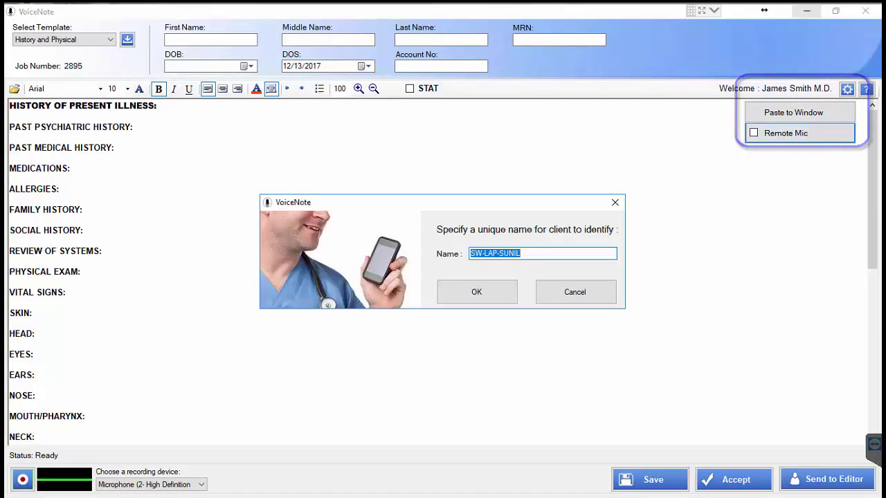
text(ECA)
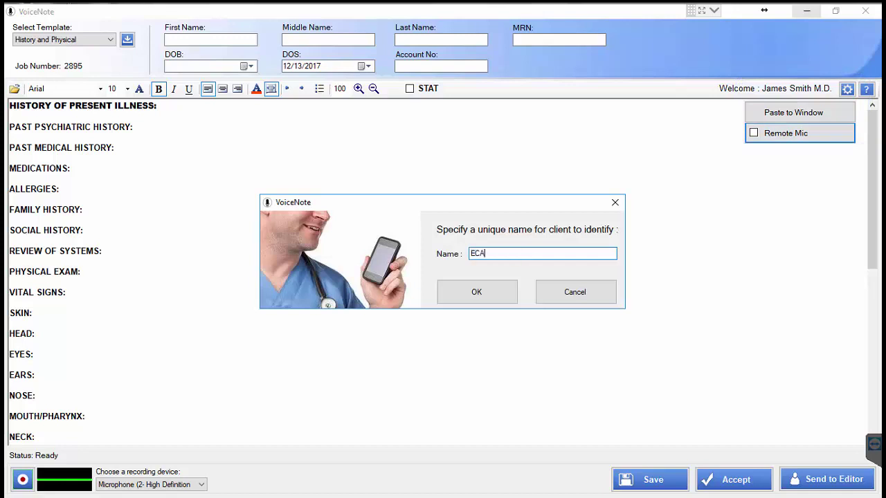
text(RENOTES)
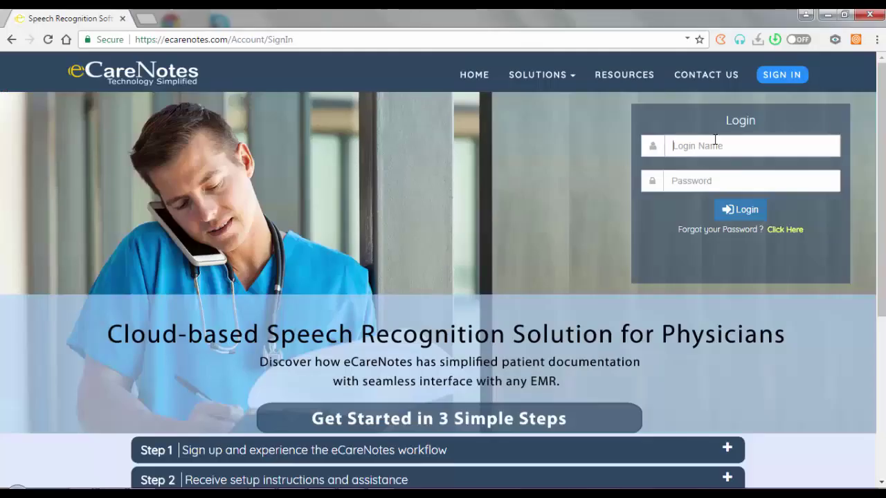
Sign in to the web portal with the account's login name and start a new note.
key(Down)
key(Return)
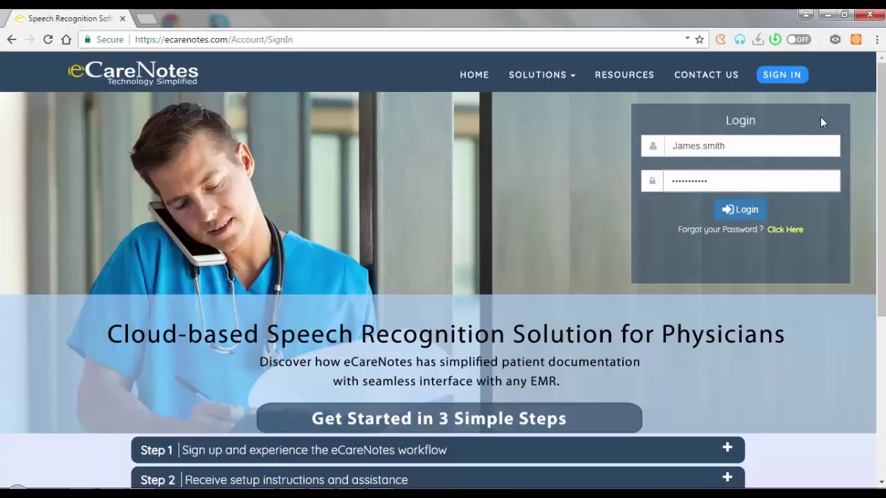
key(Return)
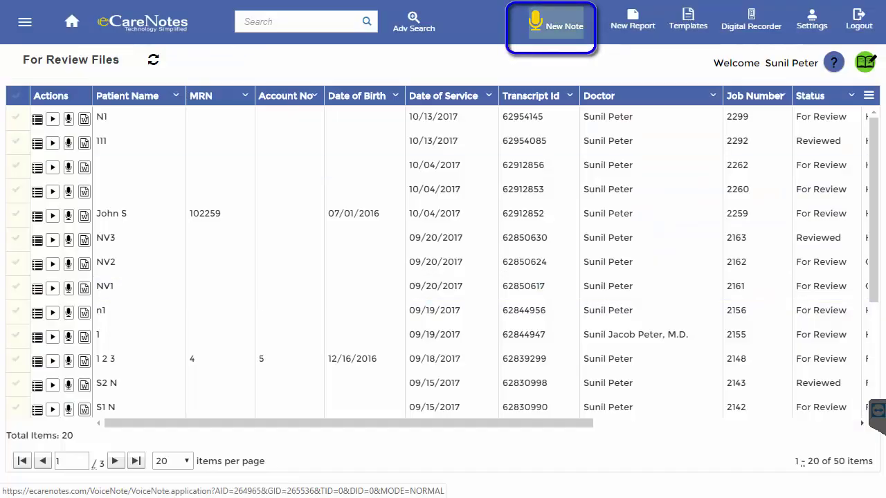
click(551, 24)
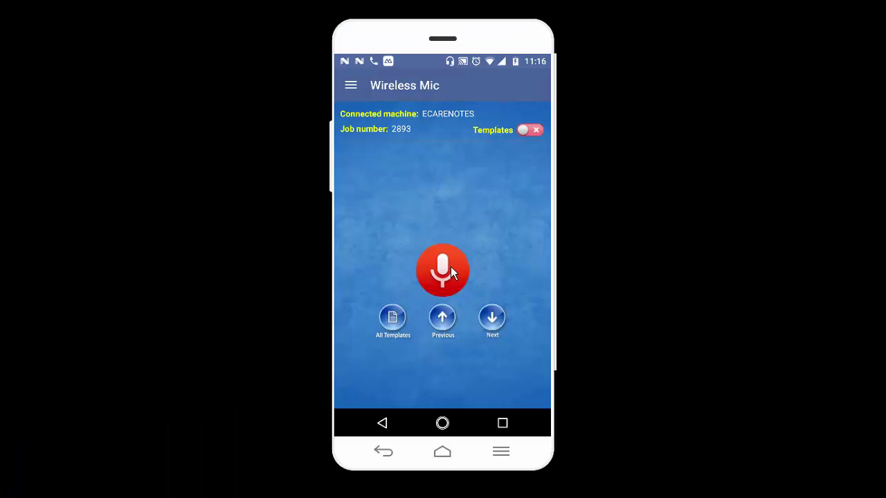
Record a dictation on the phone and upload it to ECARENOTES.
click(451, 267)
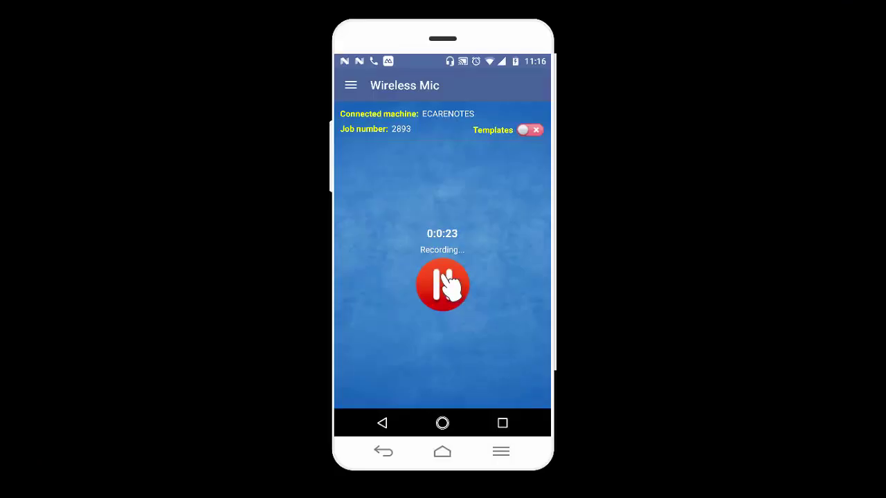
click(445, 275)
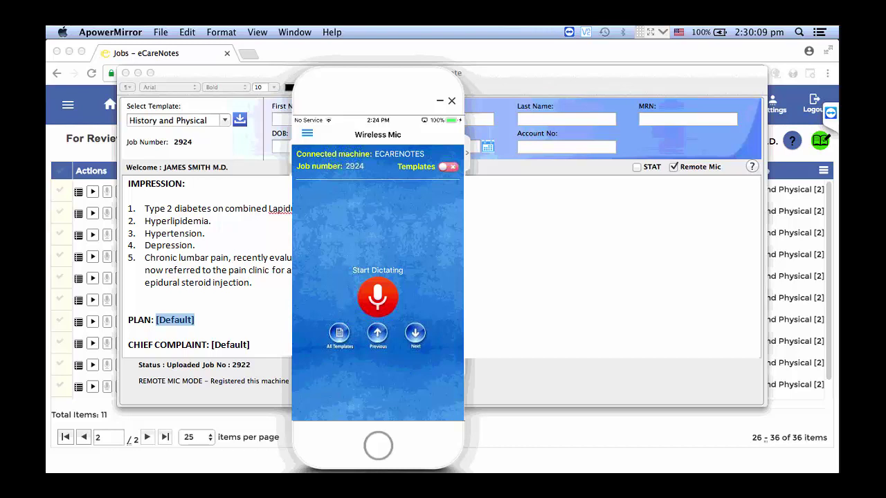
Dictate from the phone, then expand the Voice Note topics in the support Help Manual.
click(378, 296)
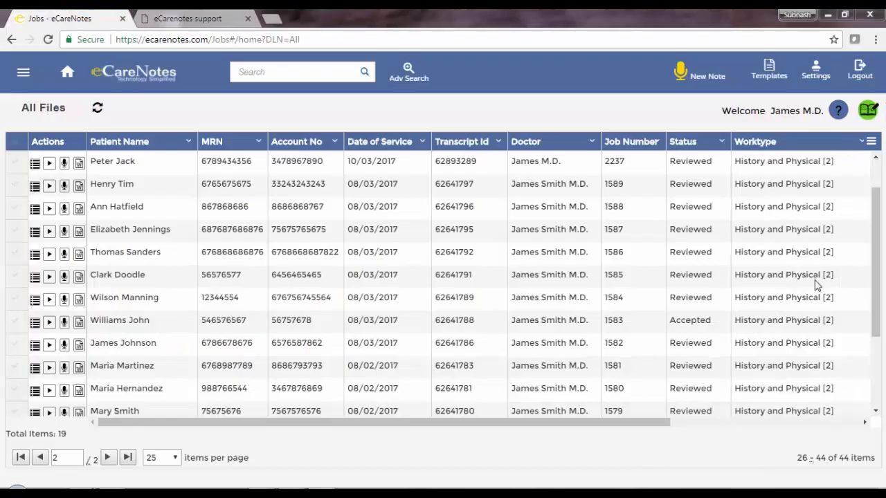
click(868, 116)
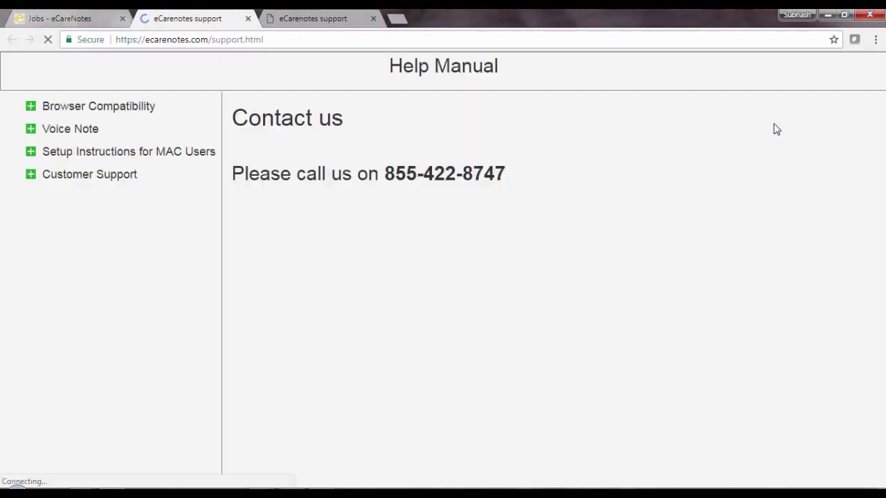
click(32, 131)
Open the Using Voice Note help page, then edit the report to correct the misheard word to 'subvert'.
click(61, 151)
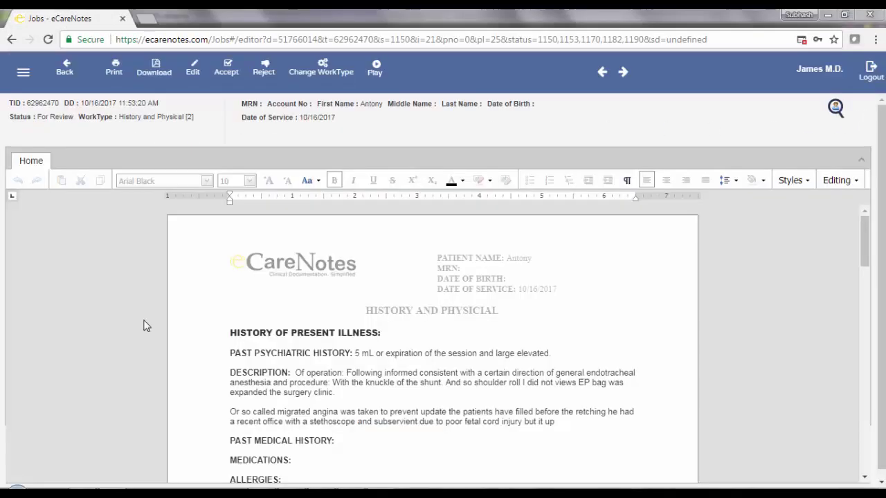
click(193, 72)
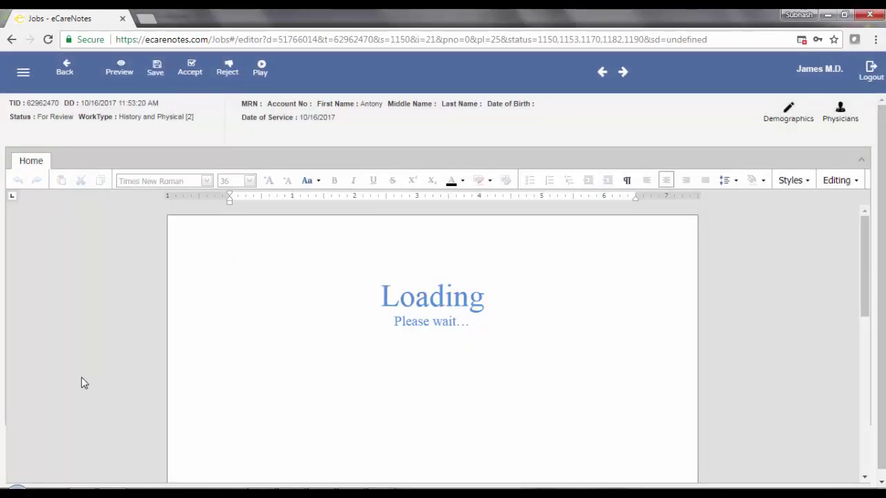
double_click(382, 359)
text(subhv due to poor fetal cord injury but it up)
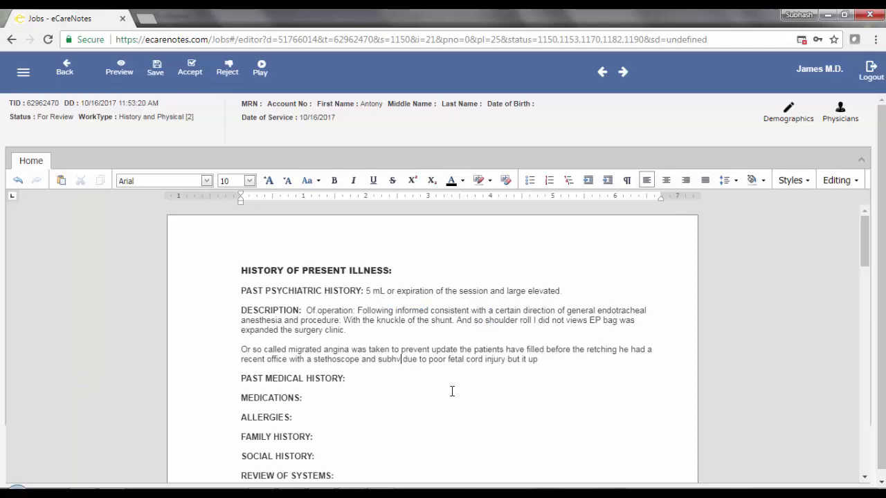
key(BackSpace)
key(BackSpace)
text(vert)
Add the patient's middle name under Demographics and save the report.
click(788, 111)
click(703, 258)
text(Gonsalves)
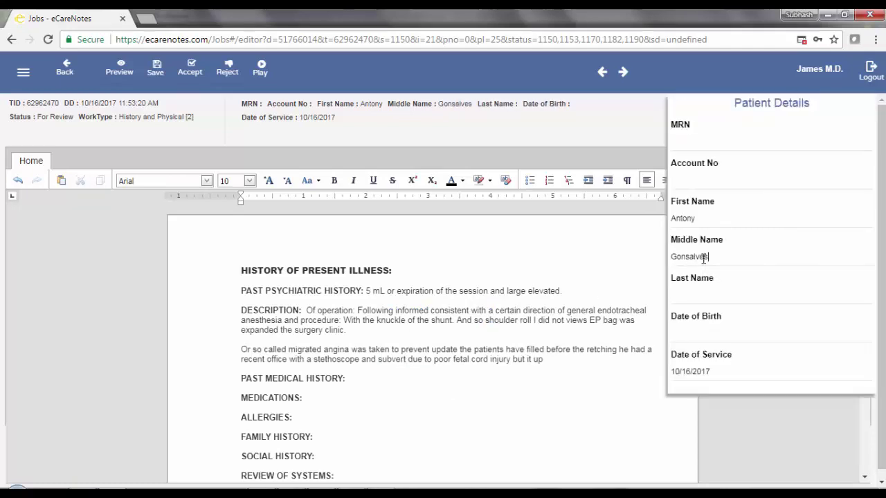
click(157, 70)
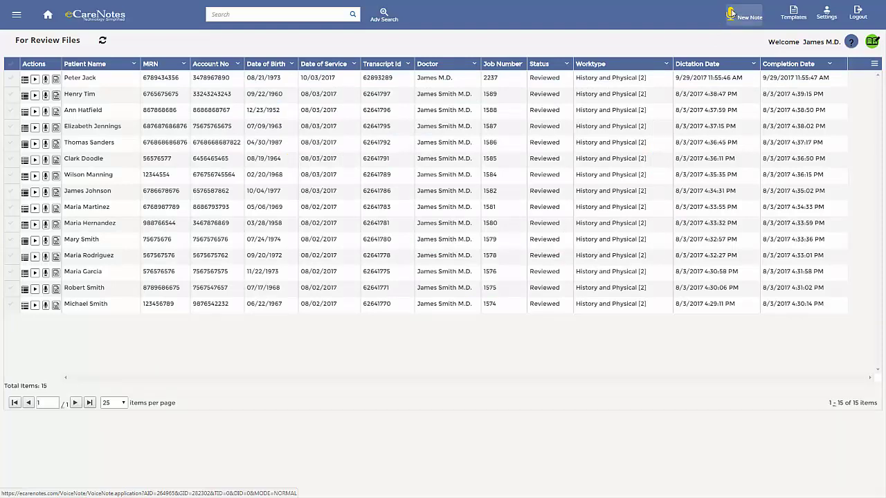
Start a new note to launch VoiceNote's History and Physical template for job 2903.
click(731, 14)
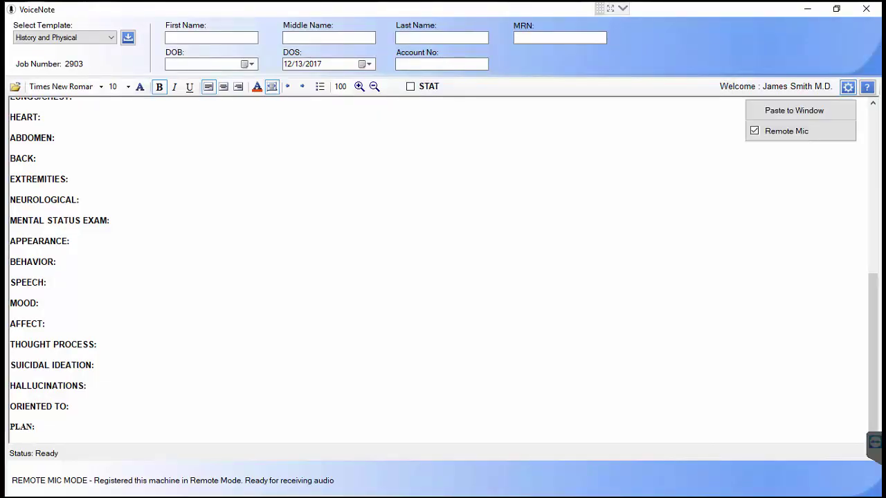
Enable 'Move to next Section after pasting the speech text' in the Paste to Window options.
click(794, 110)
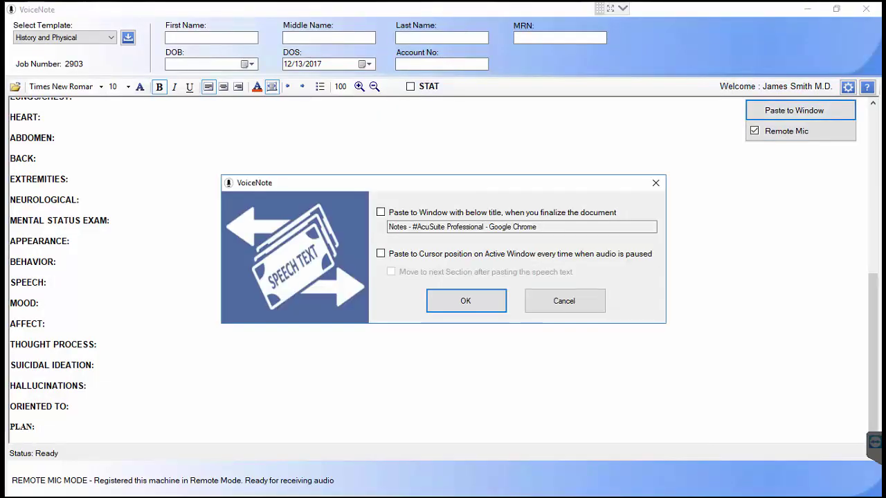
click(391, 271)
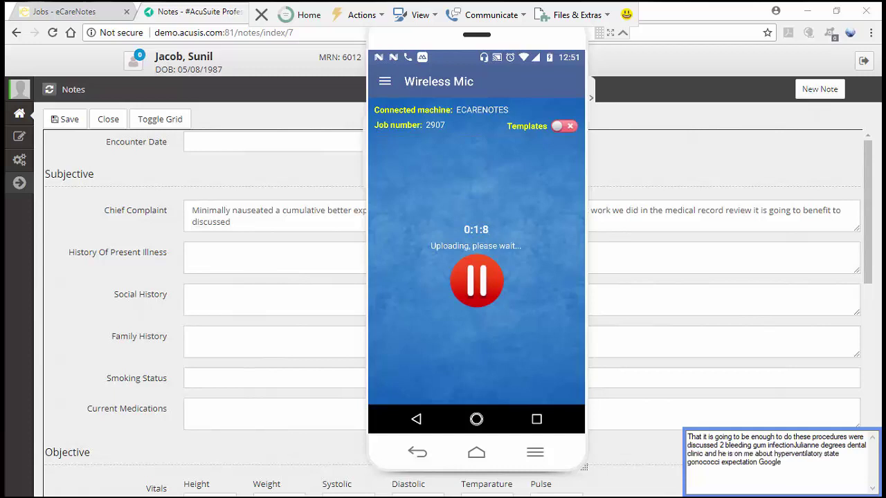
Move dictation to the History Of Present Illness field after filling Chief Complaint.
click(521, 257)
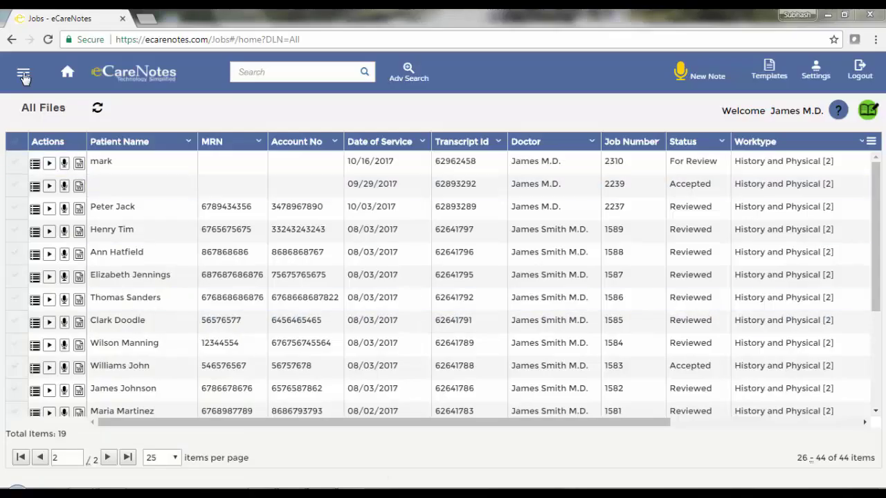
Open the navigation menu listing the For Review, Flagged, Accepted and other job categories.
click(23, 72)
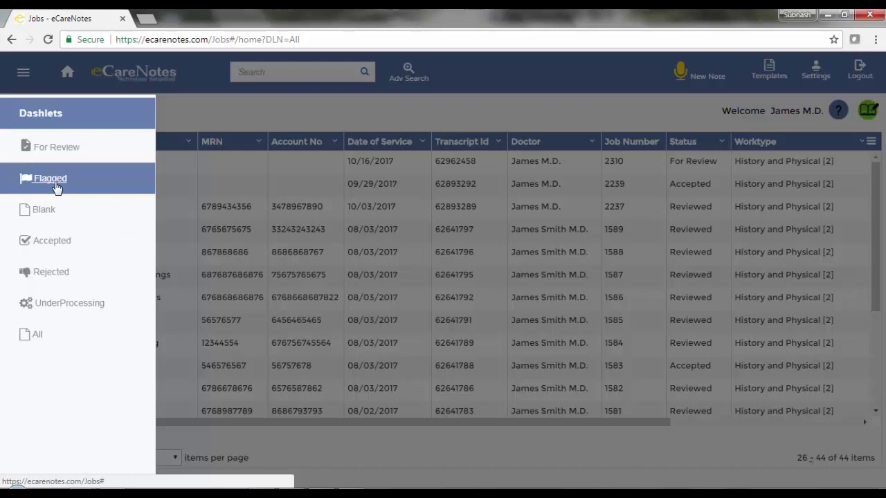
List all report files and search them by the patient's first name.
click(36, 335)
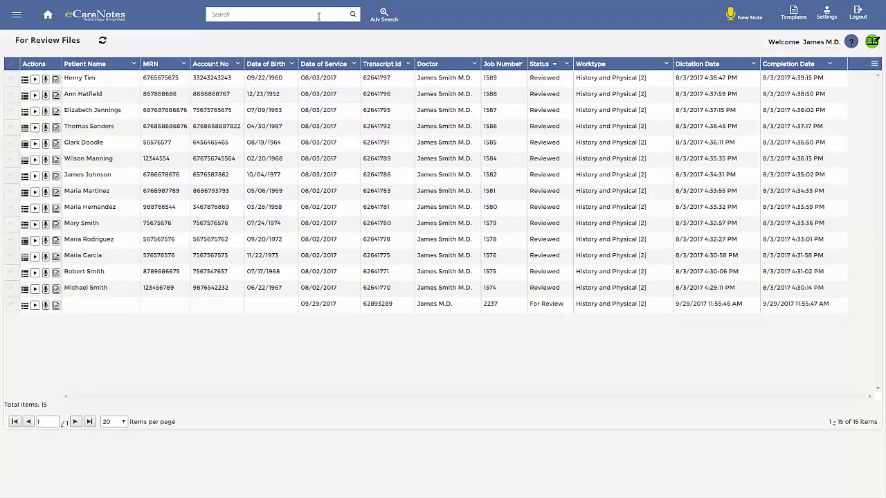
click(317, 13)
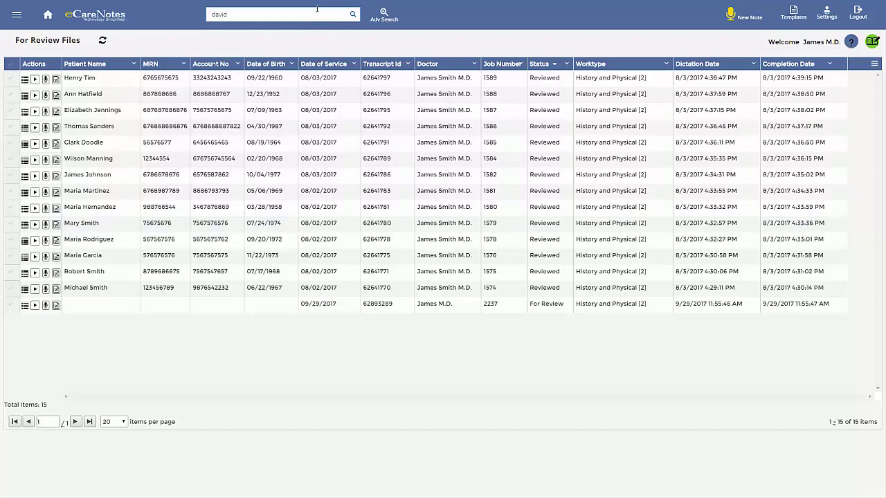
click(356, 16)
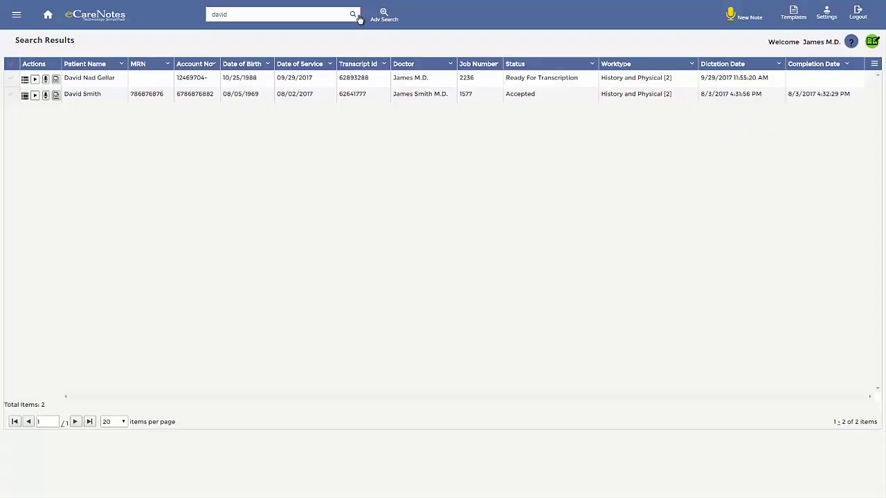
click(343, 16)
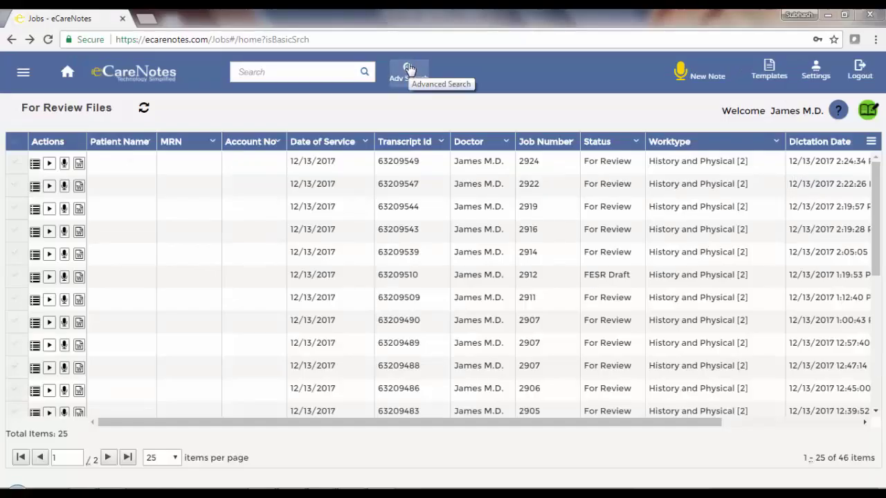
Set an advanced search filtered to the signed-in doctor, reviewing the status and print status options.
click(407, 73)
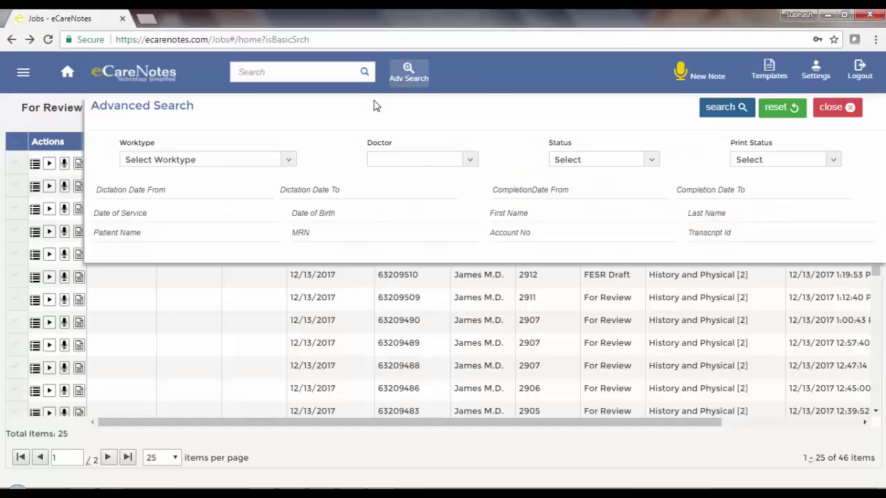
click(287, 163)
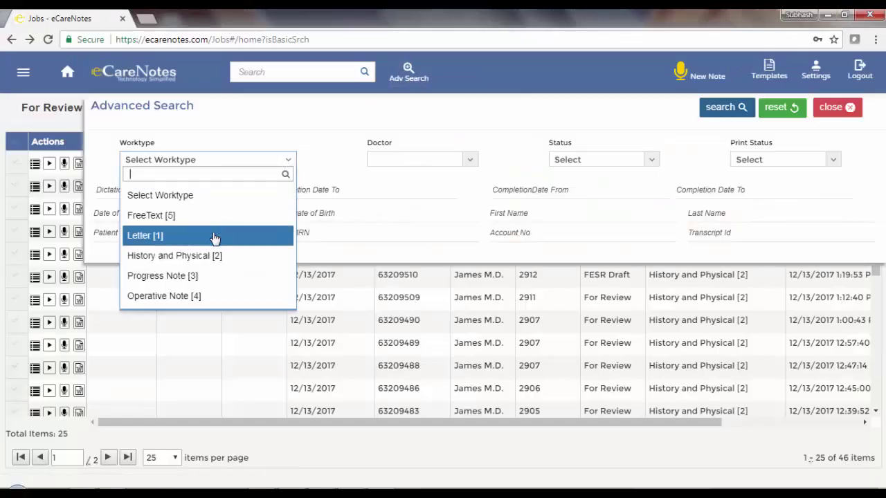
click(469, 160)
text(james)
click(415, 197)
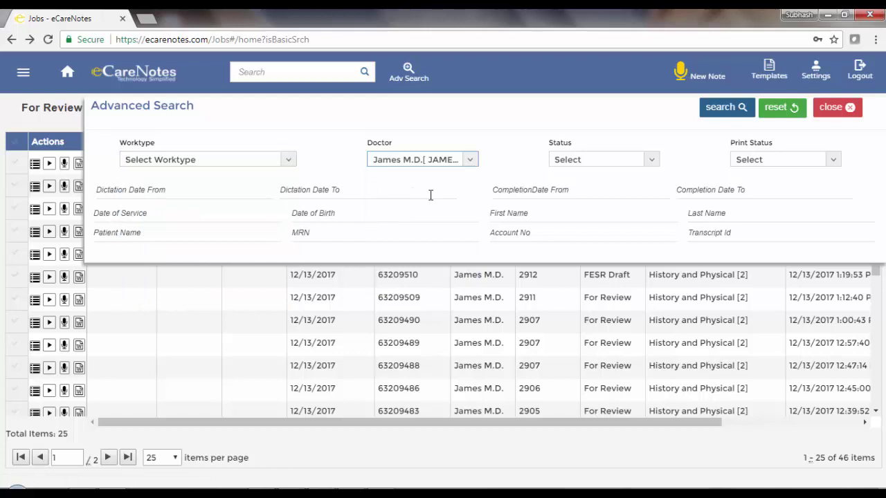
click(658, 159)
click(827, 165)
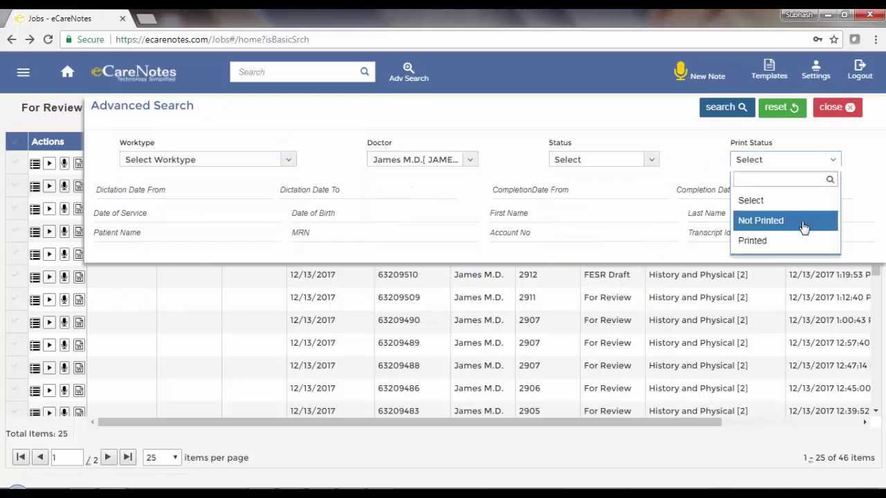
click(761, 201)
click(336, 222)
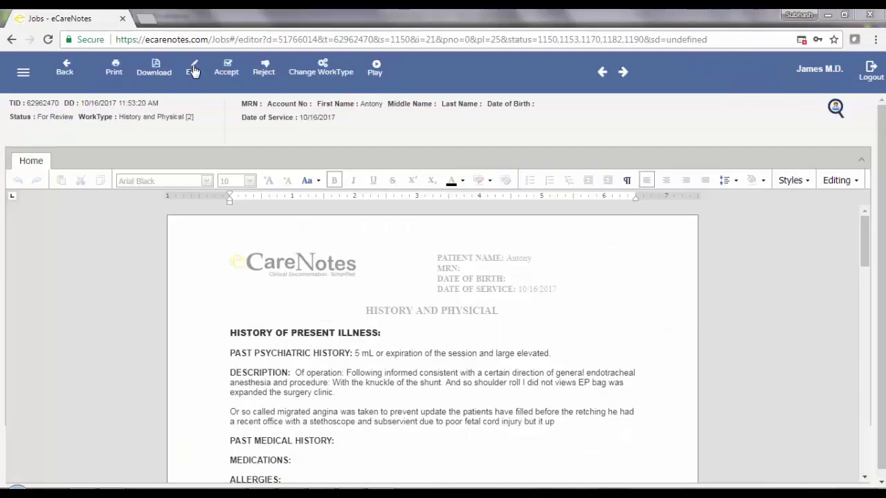
Replace 'subservient' with 'subvert' in the report's last paragraph.
click(194, 72)
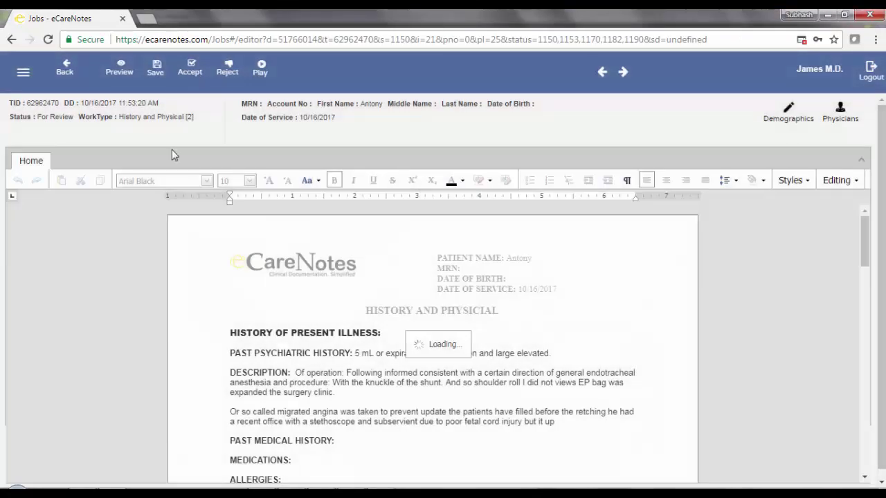
drag(378, 359, 418, 360)
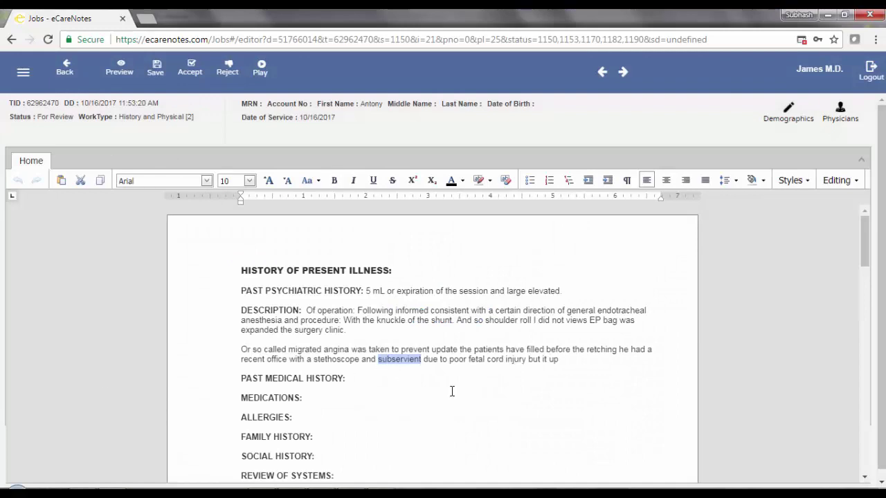
text(subvert)
Fill in the patient's middle name under Demographics and save the report.
click(789, 112)
click(729, 256)
text(Gons)
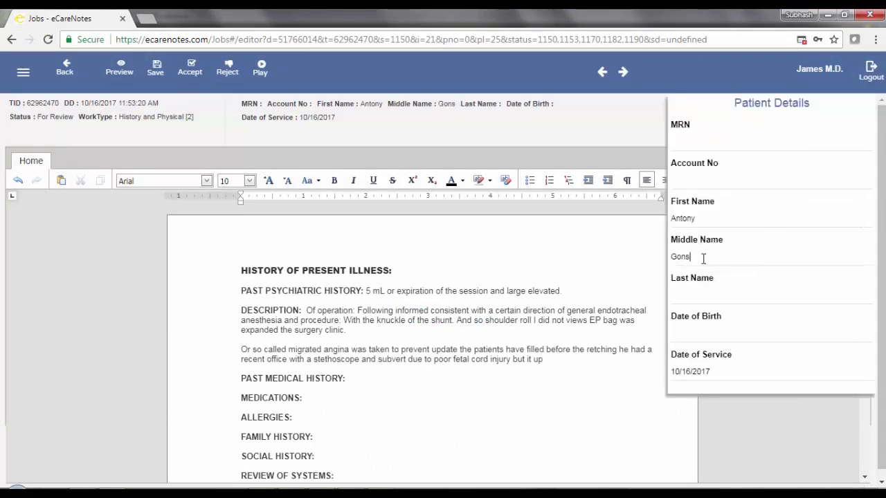
text(alves)
click(156, 68)
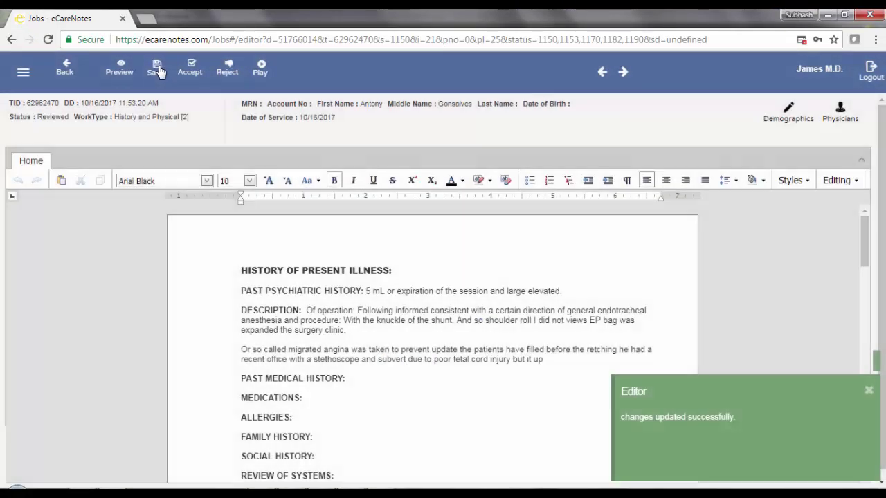
Leave edit mode and scroll through the finished report preview.
click(119, 68)
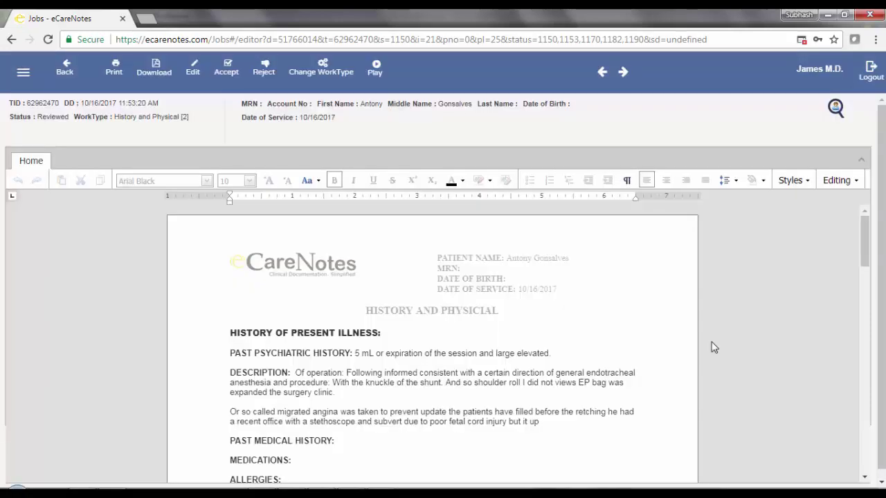
scroll(713, 348, down, 15)
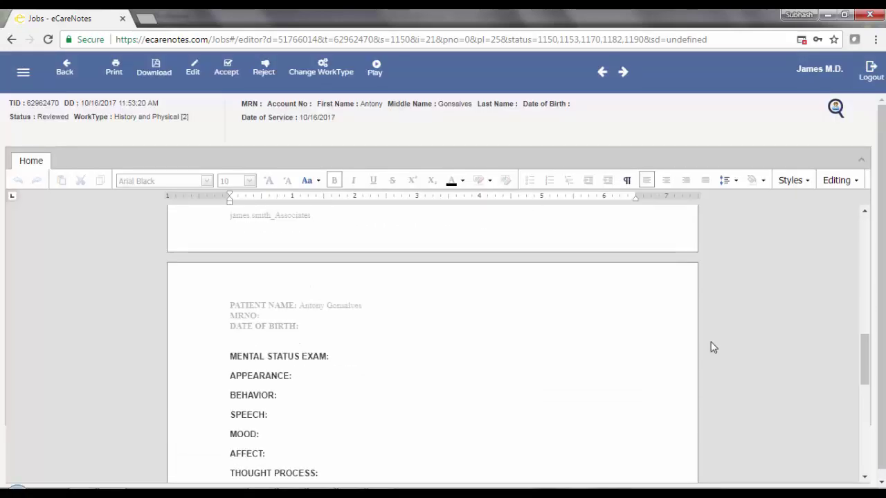
scroll(713, 348, down, 5)
scroll(713, 348, up, 5)
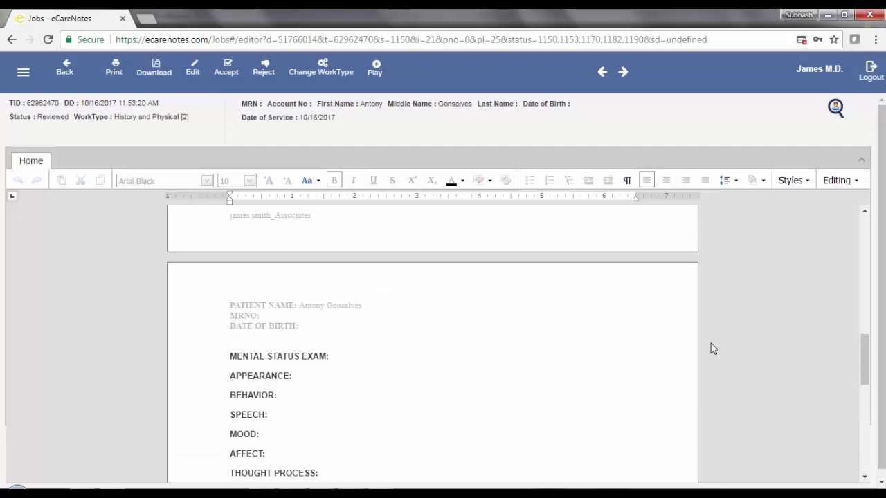
scroll(713, 348, up, 15)
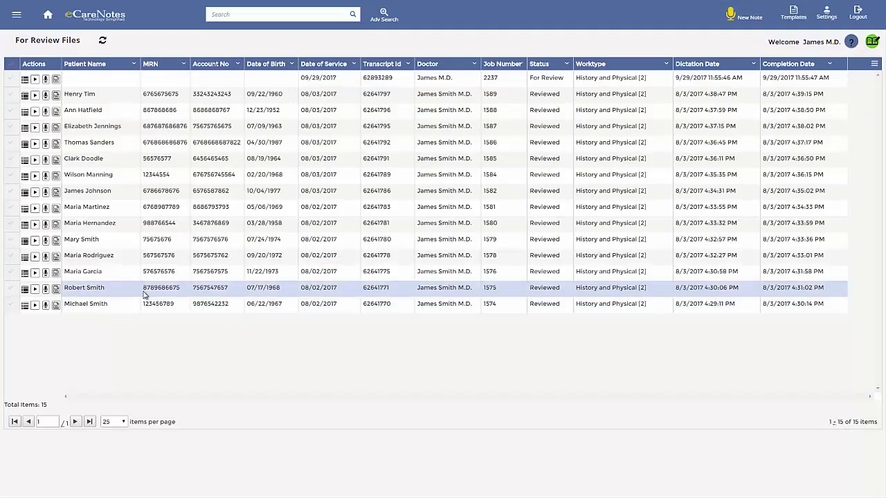
View a reviewed report's transcript history, then close it.
click(25, 274)
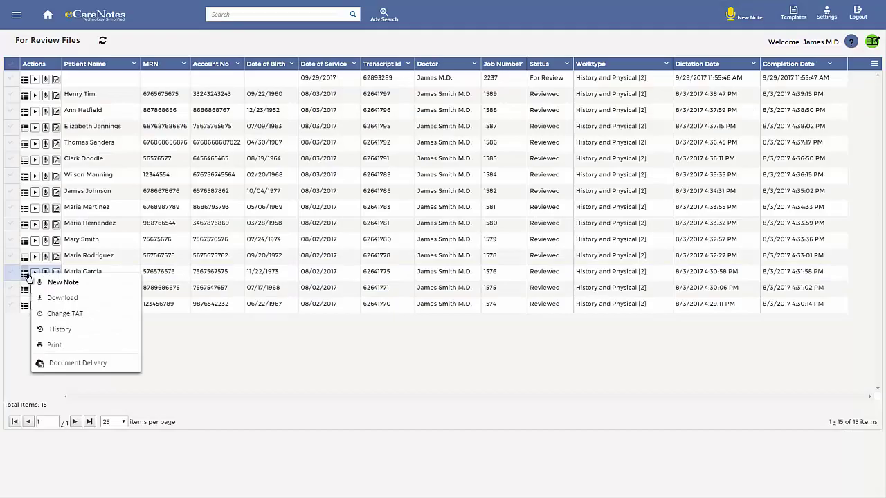
click(52, 332)
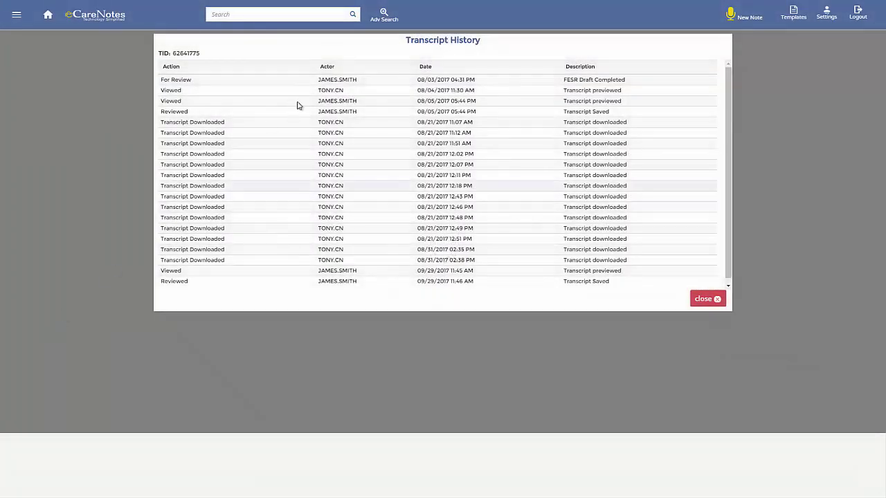
click(706, 298)
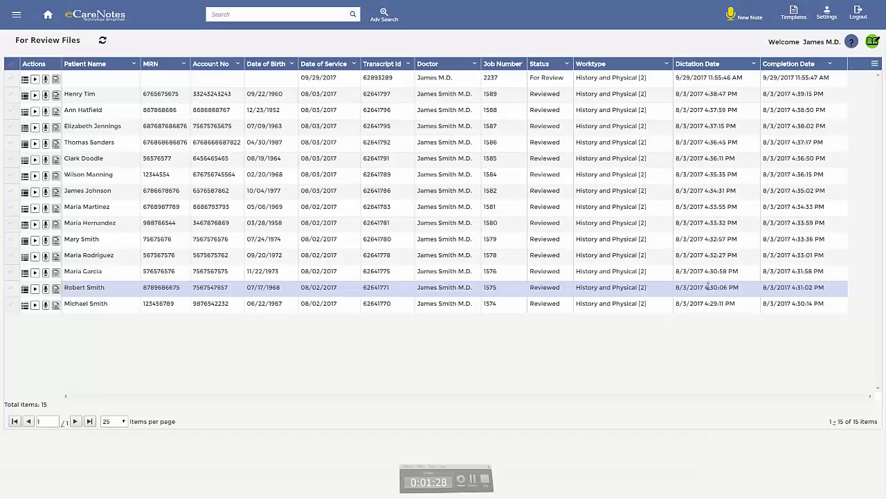
Submit another report for delivery by Print, Email and FTP.
click(25, 206)
click(90, 298)
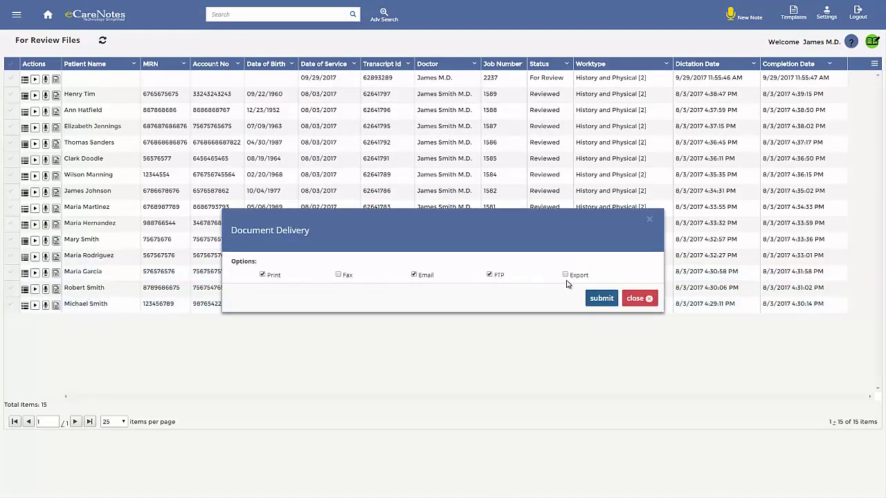
click(590, 298)
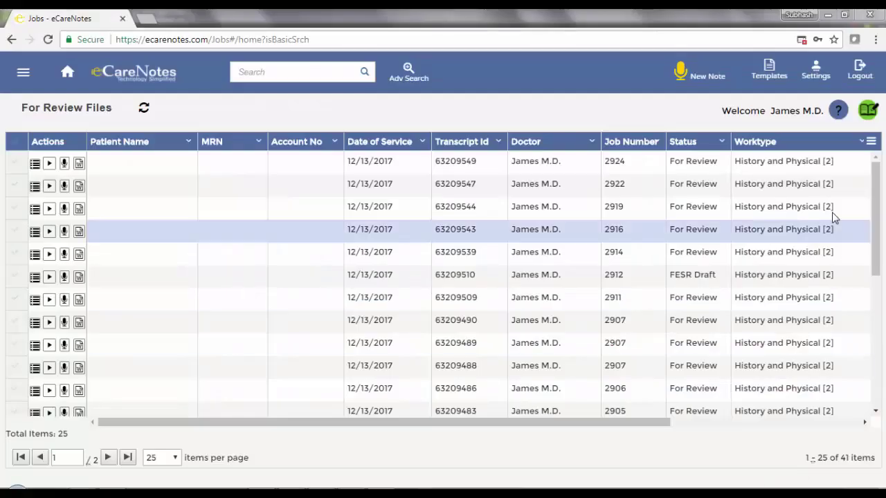
Step through the guided help tour tips to the end.
click(837, 110)
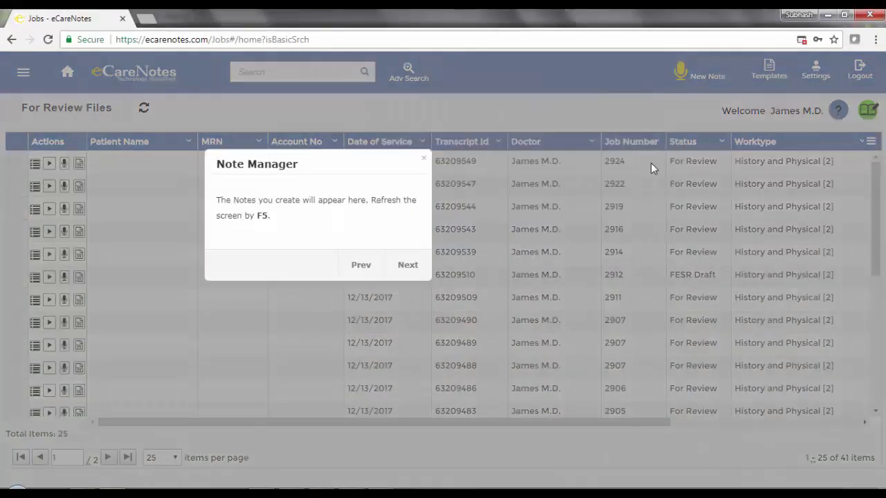
click(405, 263)
click(295, 297)
click(506, 92)
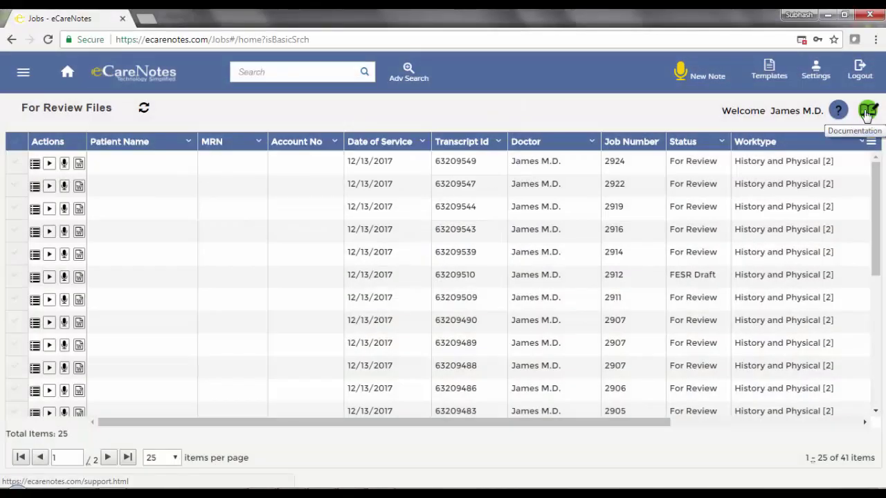
Open the Help Manual and expand Browser Compatibility, Voice Note, MAC Setup and Customer Support.
click(866, 111)
click(31, 107)
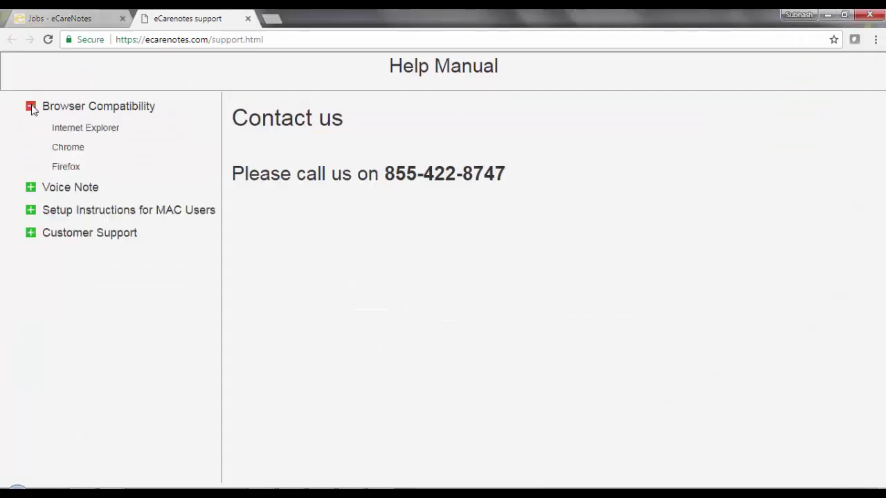
click(31, 188)
click(31, 230)
click(41, 274)
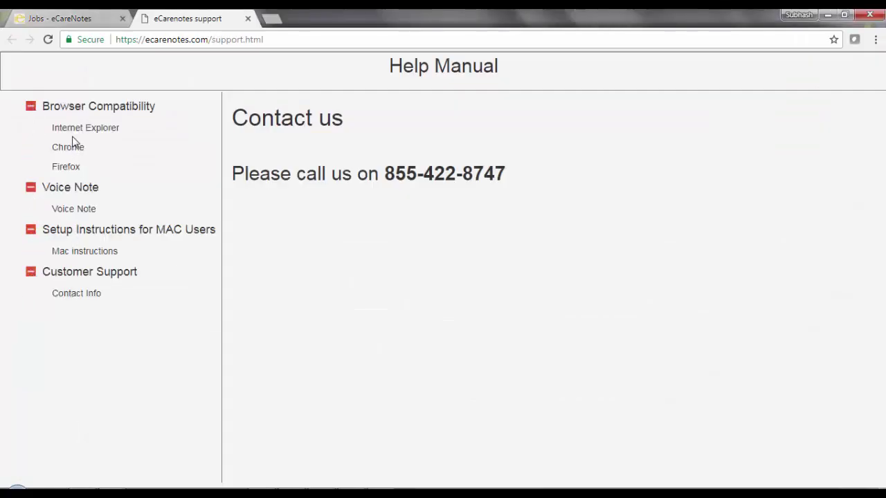